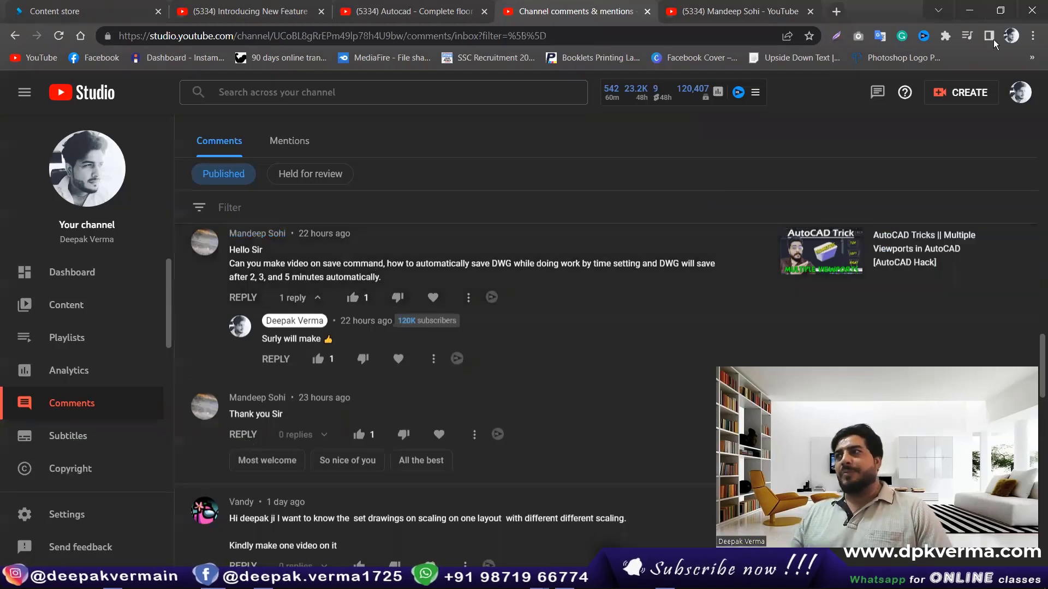
# - Minimize Chrome from YouTube Studio to reveal the desktop and the AutoCAD floor-plan drawing
pyautogui.click(969, 11)
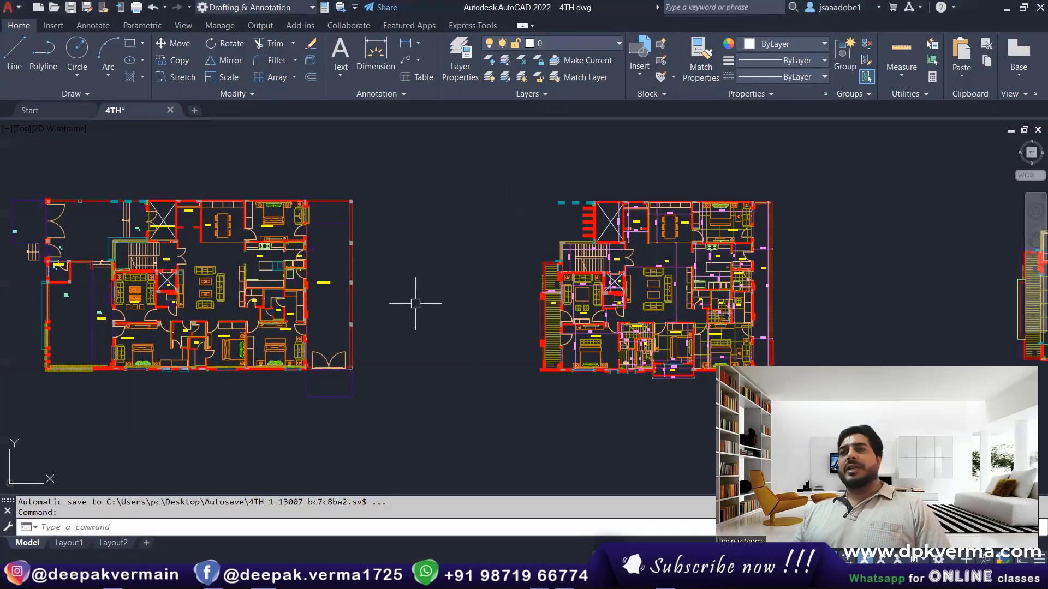
# - Draw four circles with the C command in the empty gap between the two floor plans
pyautogui.scroll(2, 436, 292)
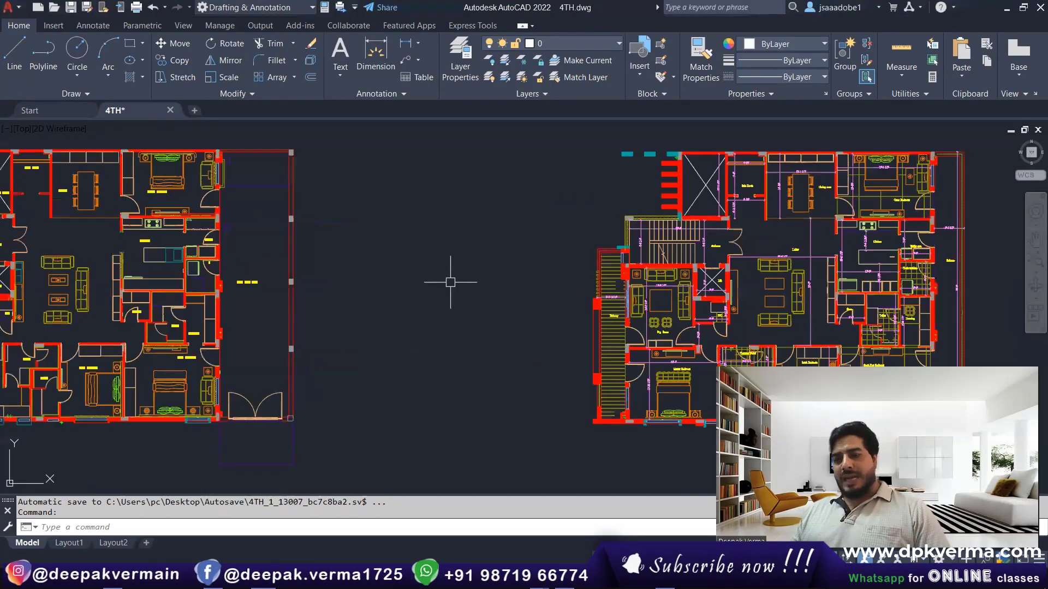
pyautogui.scroll(1, 439, 301)
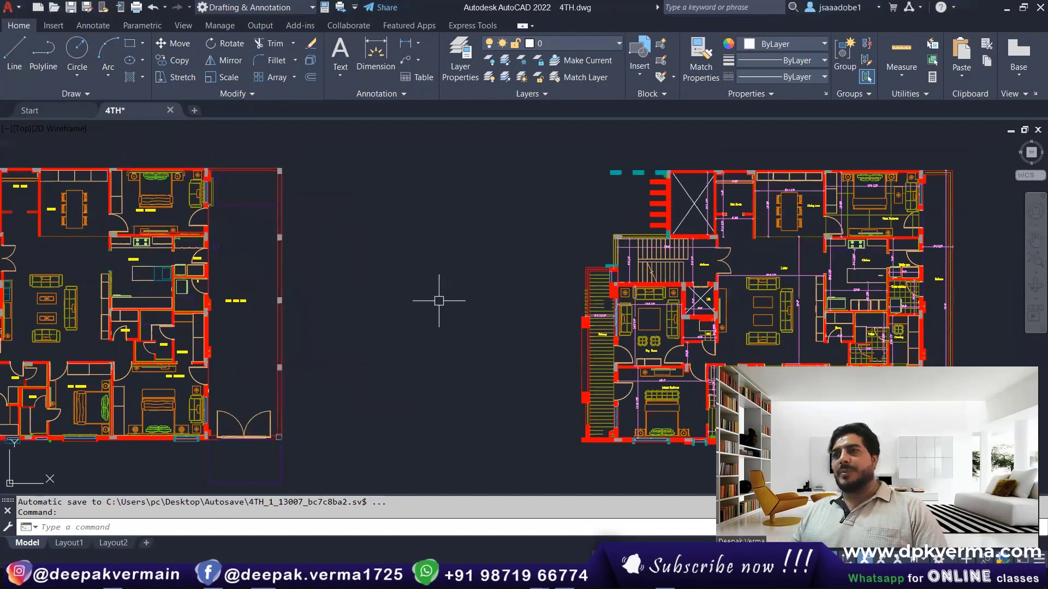
pyautogui.press('c')
pyautogui.press('Return')
pyautogui.click(372, 239)
pyautogui.click(459, 281)
pyautogui.press('Return')
pyautogui.click(383, 353)
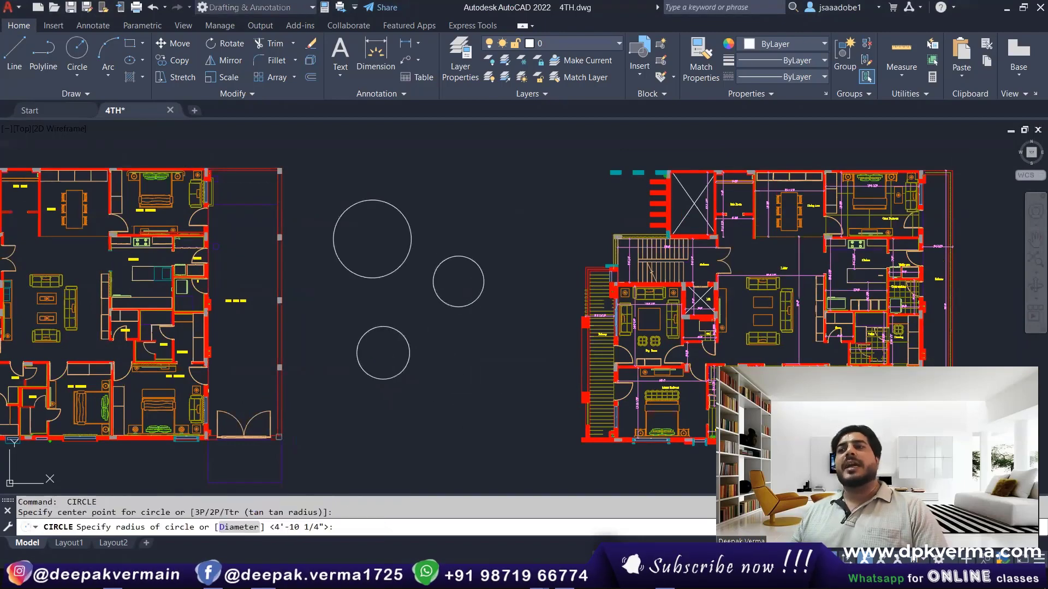
pyautogui.click(476, 423)
pyautogui.scroll(-1, 479, 398)
pyautogui.scroll(-1, 458, 340)
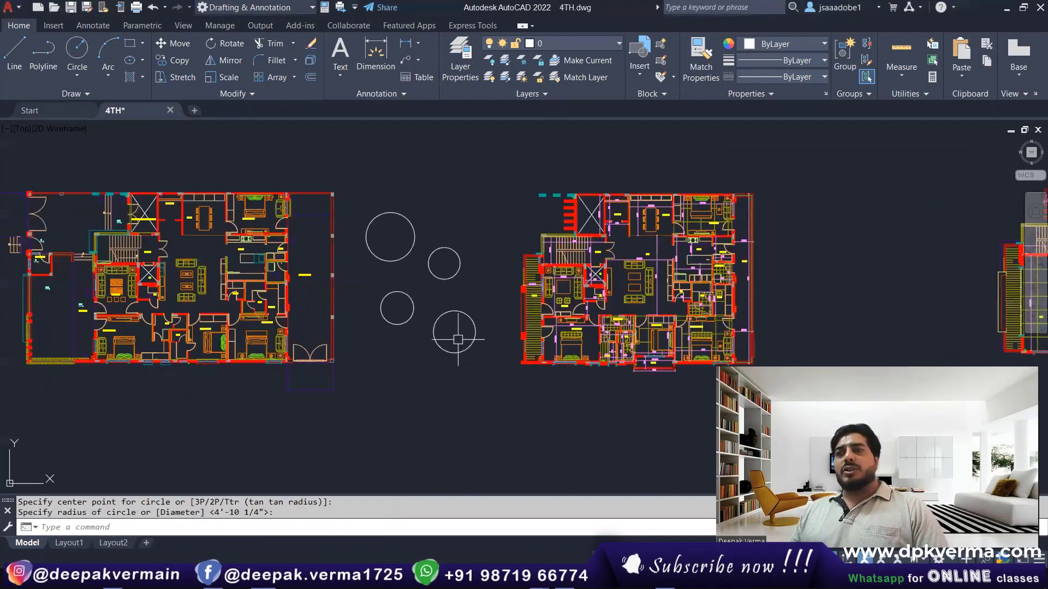
pyautogui.moveTo(458, 340); pyautogui.dragTo(462, 343, button='middle')
pyautogui.write('d')
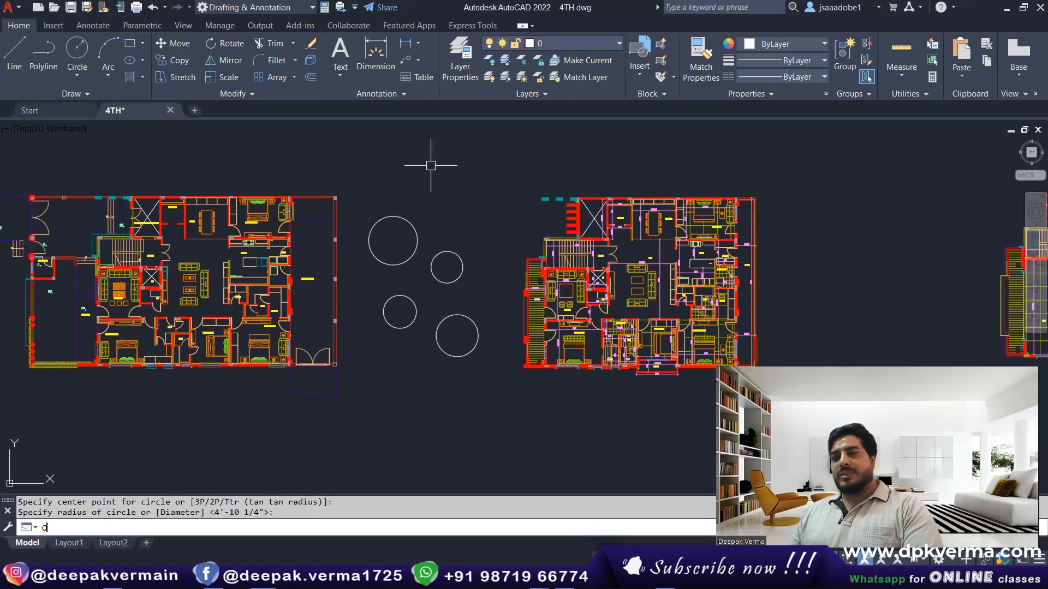
# - In Options, turn on automatic save every 1 minute on the Open and Save tab
pyautogui.write('OP')
pyautogui.press('Return')
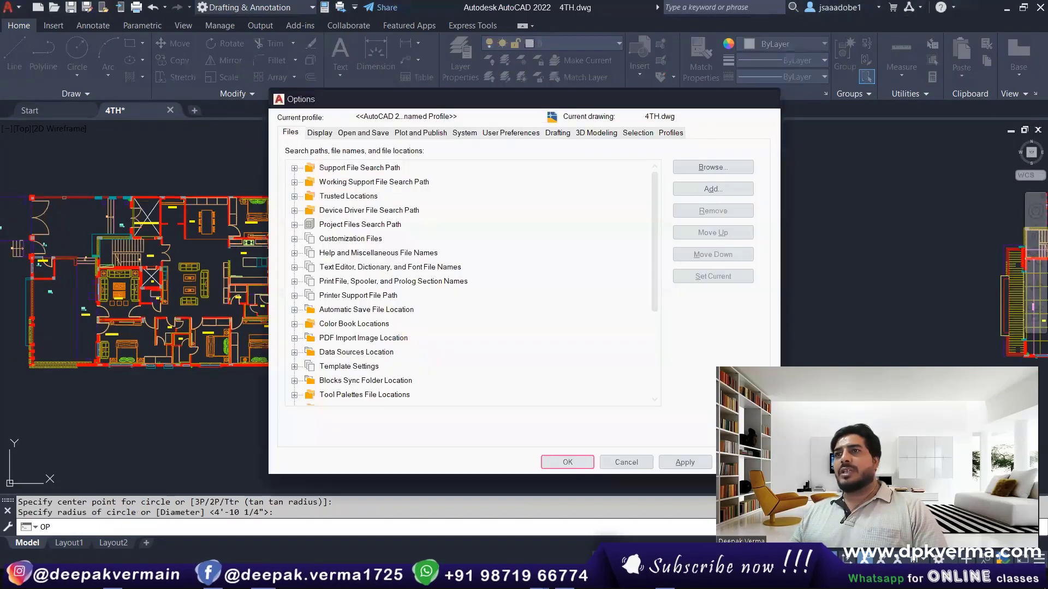
pyautogui.click(762, 105)
pyautogui.rightClick(462, 169)
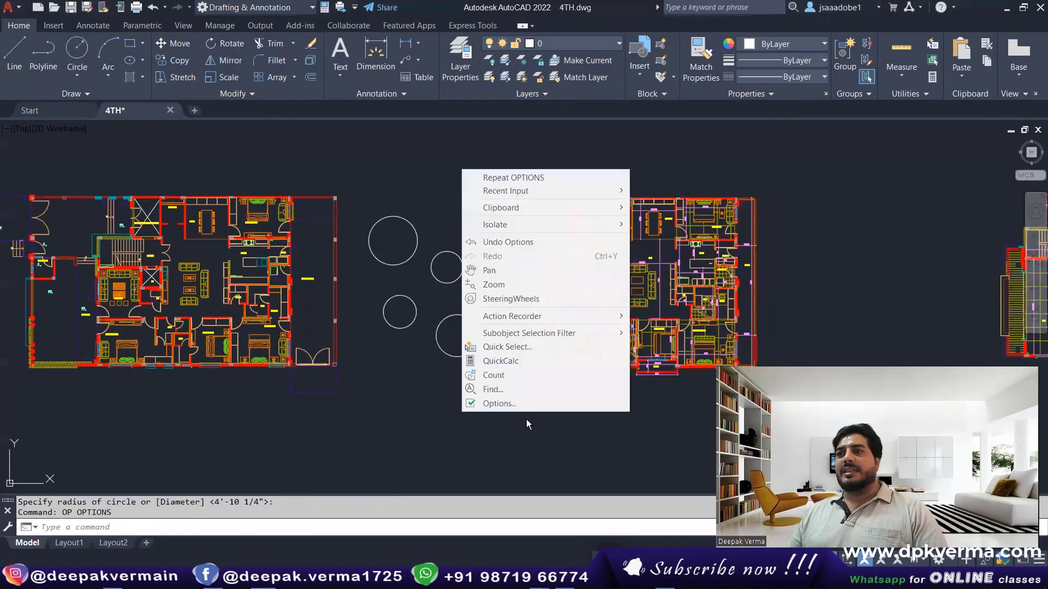
pyautogui.click(504, 407)
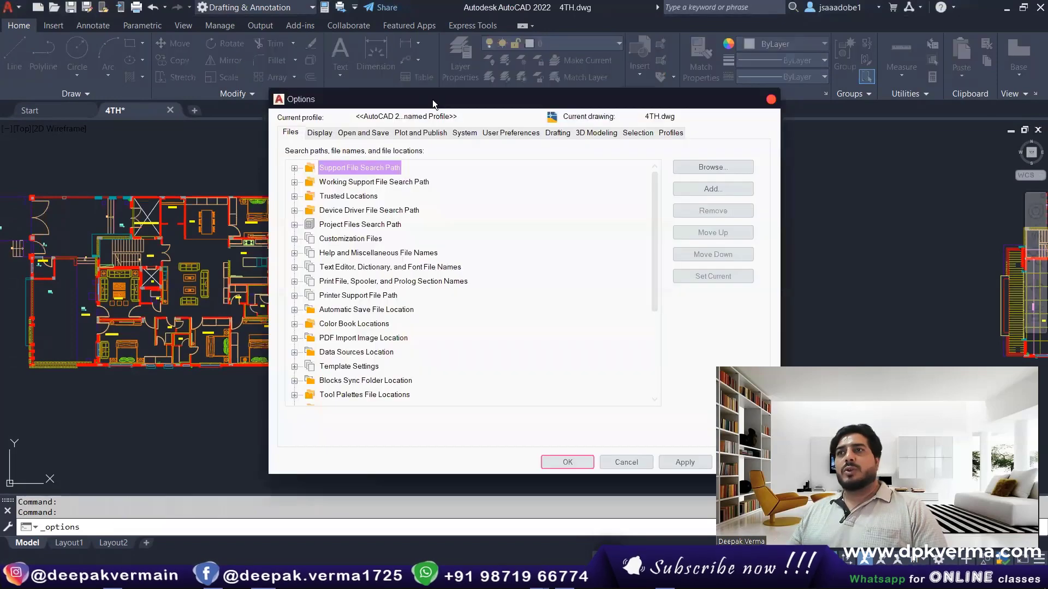
pyautogui.moveTo(432, 99); pyautogui.dragTo(401, 77)
pyautogui.click(347, 114)
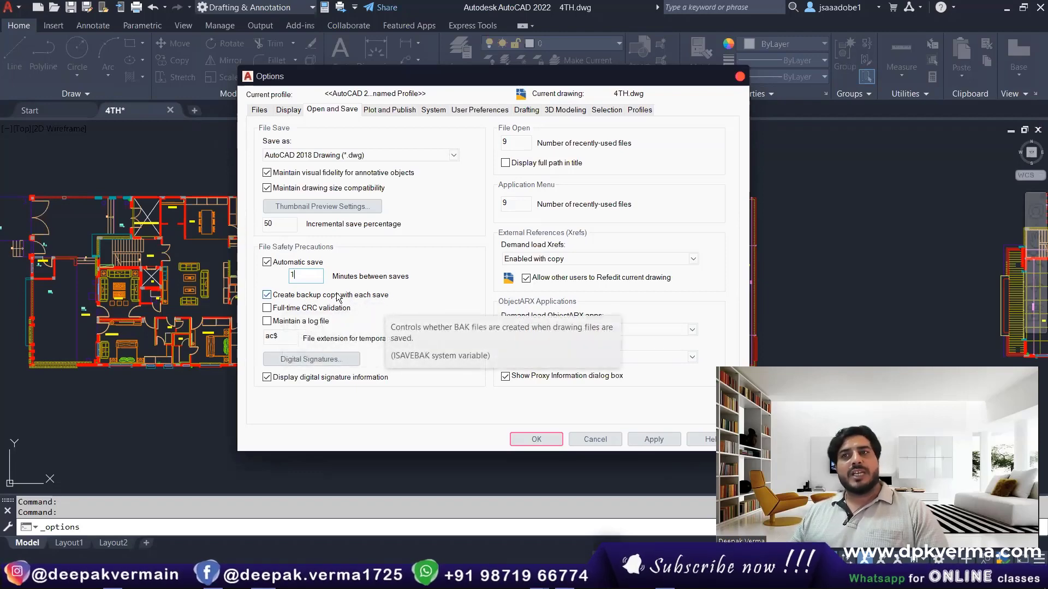
# - Set the Automatic Save File Location on the Files tab to the Desktop\Autosave folder
pyautogui.click(259, 109)
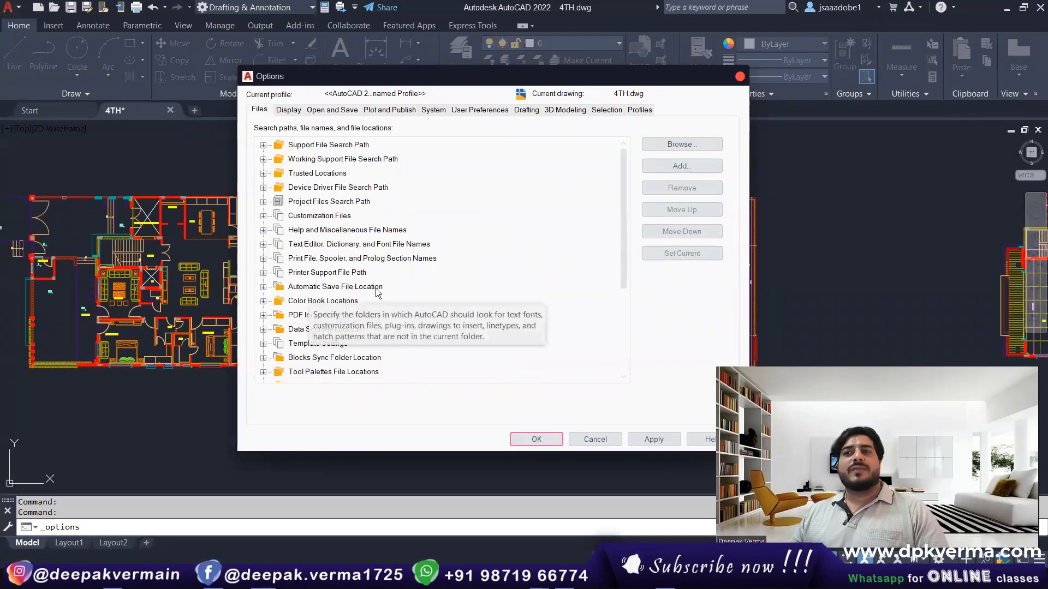
pyautogui.click(264, 288)
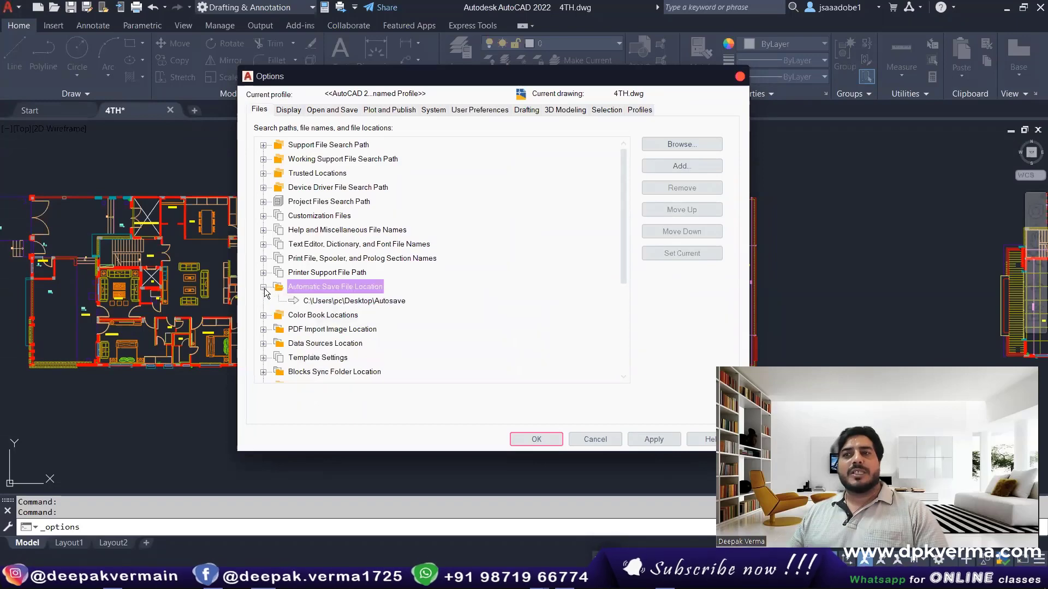
pyautogui.click(356, 301)
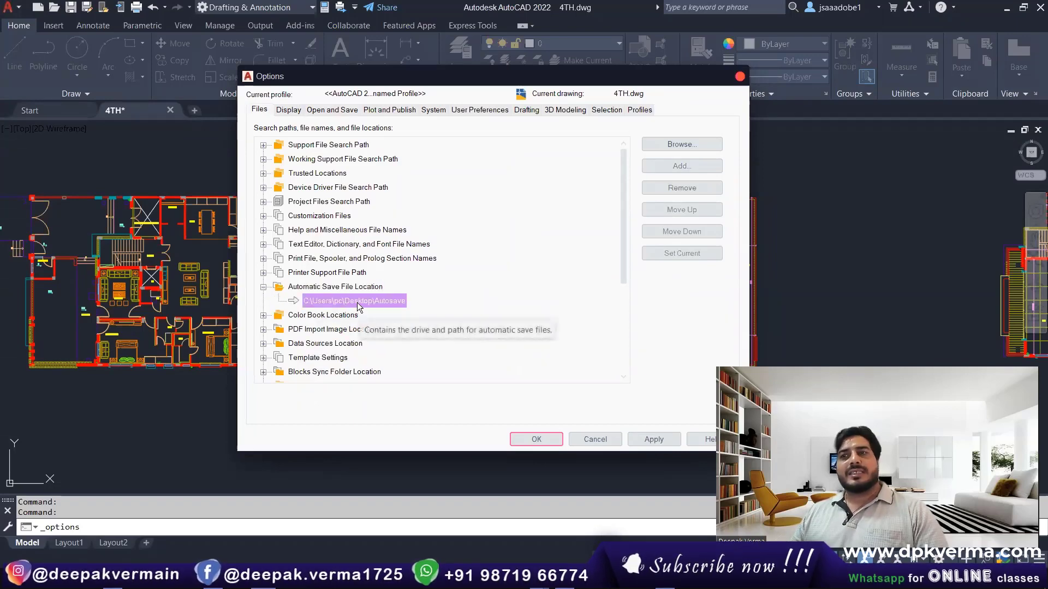
pyautogui.doubleClick(357, 303)
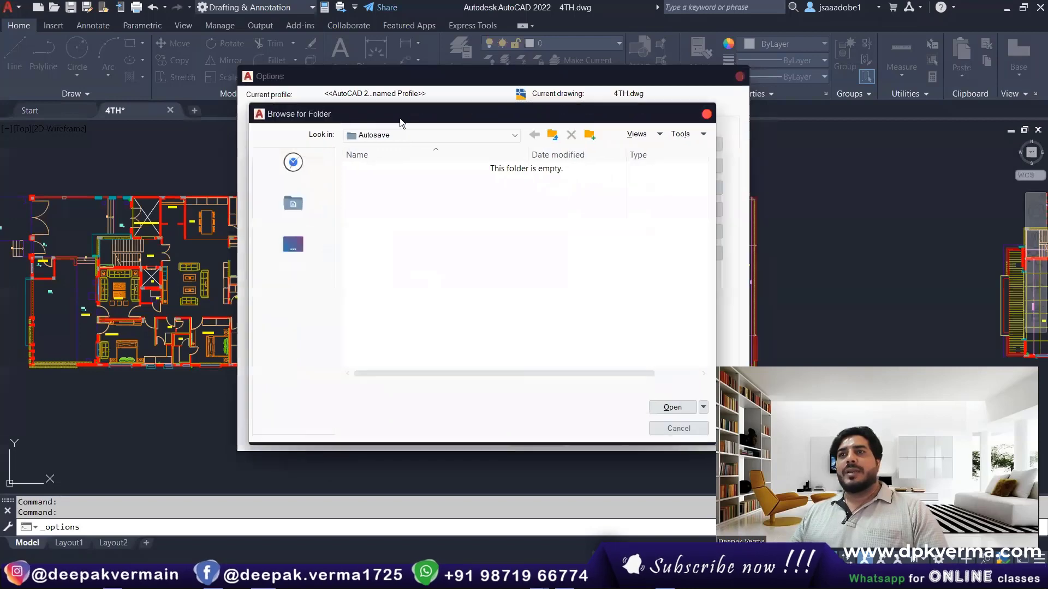
pyautogui.click(298, 243)
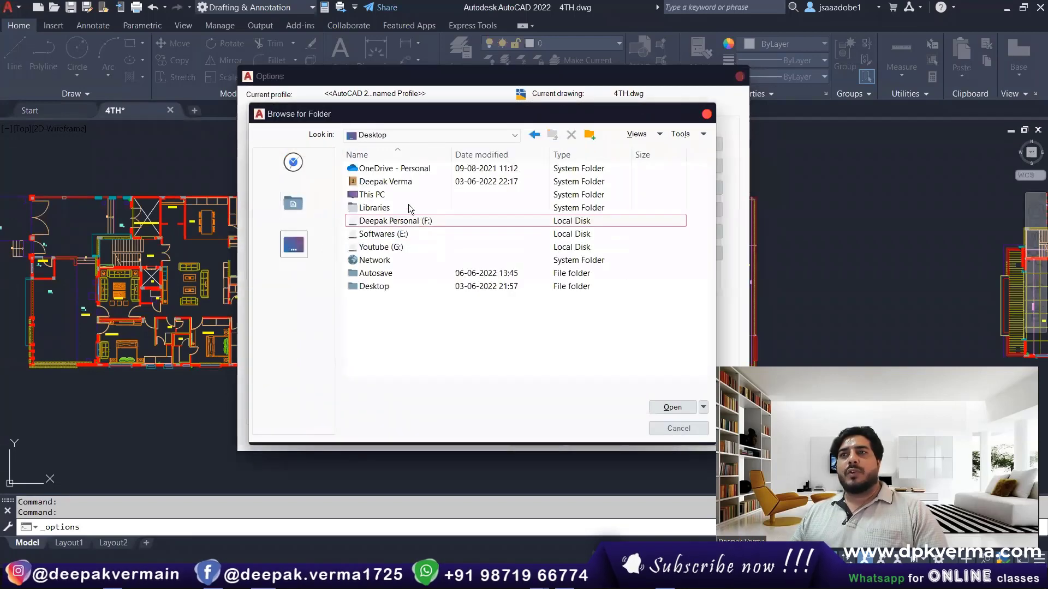
pyautogui.click(371, 273)
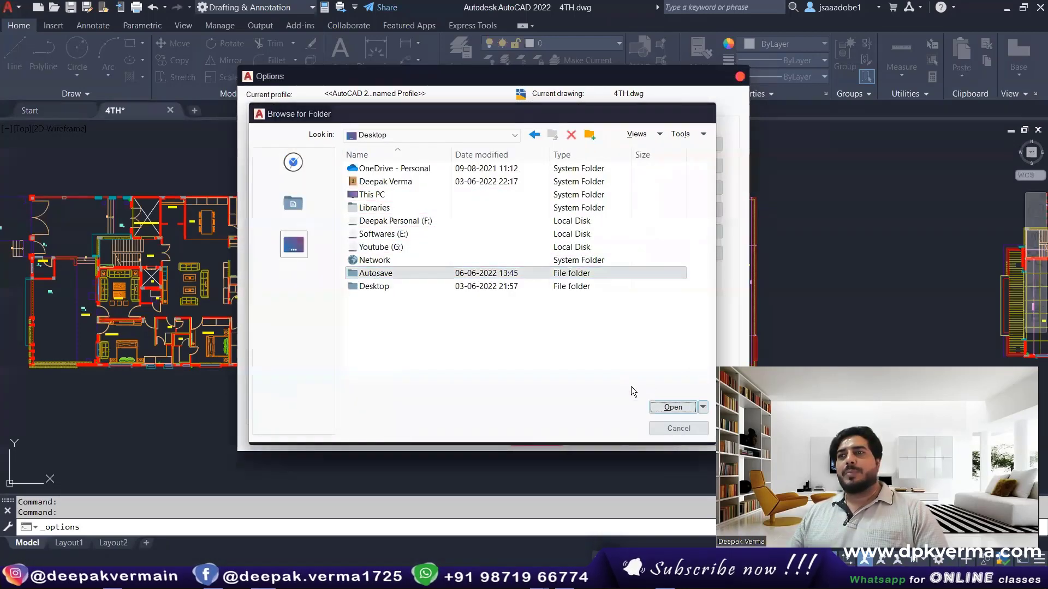
pyautogui.click(660, 407)
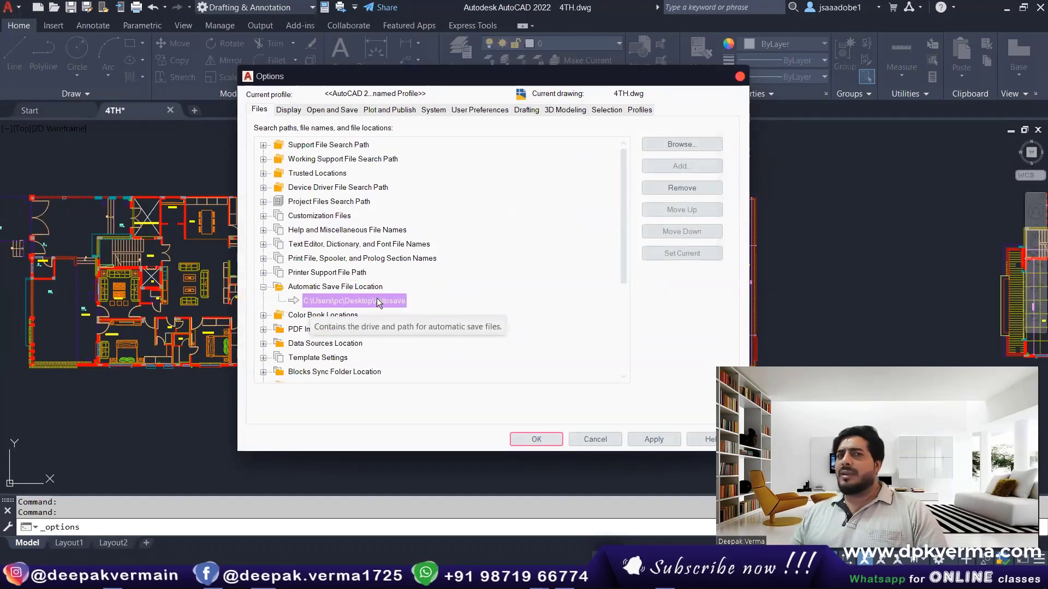
# - Apply the Options, add two more circles between the plans, and wait for the autosave
pyautogui.click(527, 442)
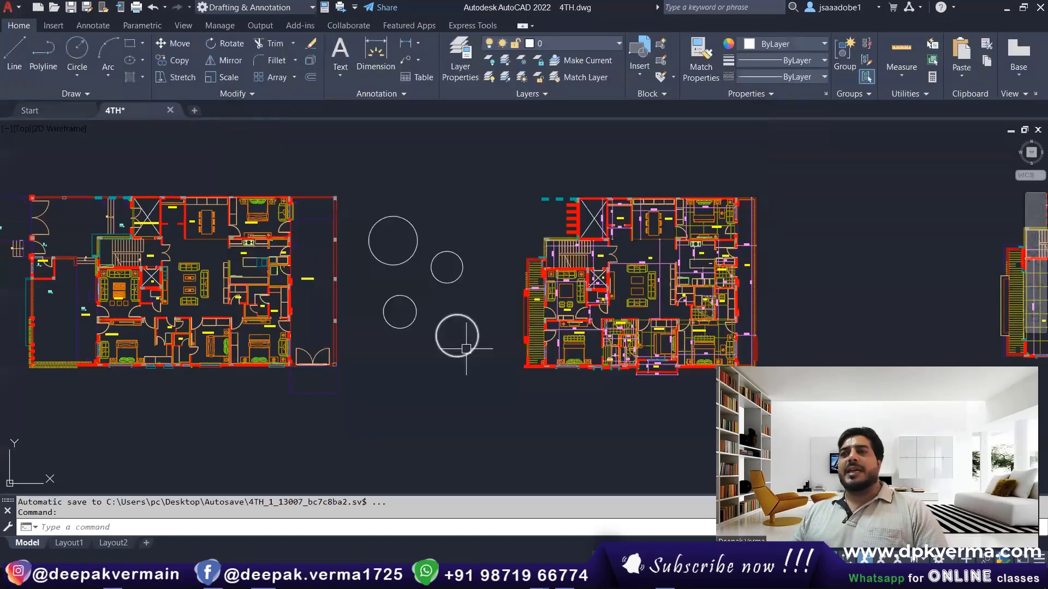
pyautogui.moveTo(466, 348); pyautogui.dragTo(465, 337, button='middle')
pyautogui.press('Return')
pyautogui.click(395, 385)
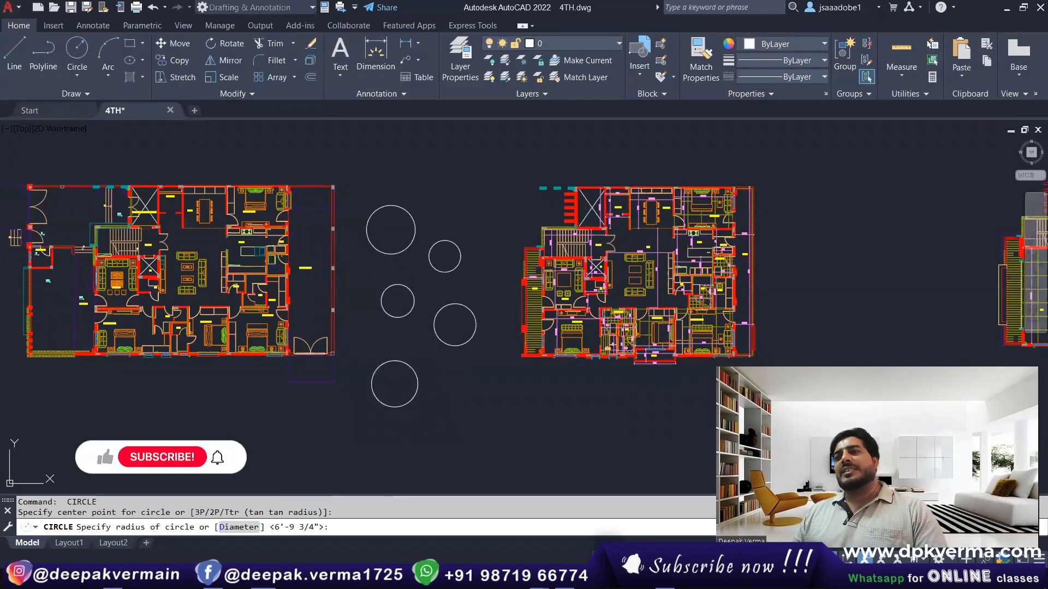
pyautogui.press('Return')
pyautogui.moveTo(466, 385); pyautogui.dragTo(462, 369, button='middle')
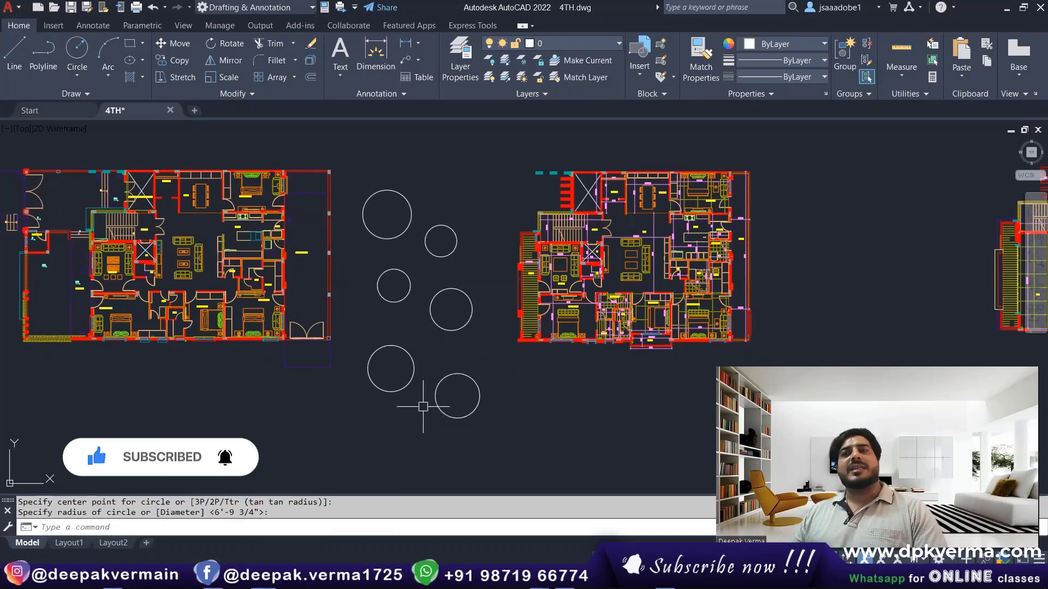
pyautogui.moveTo(423, 406); pyautogui.dragTo(430, 405, button='middle')
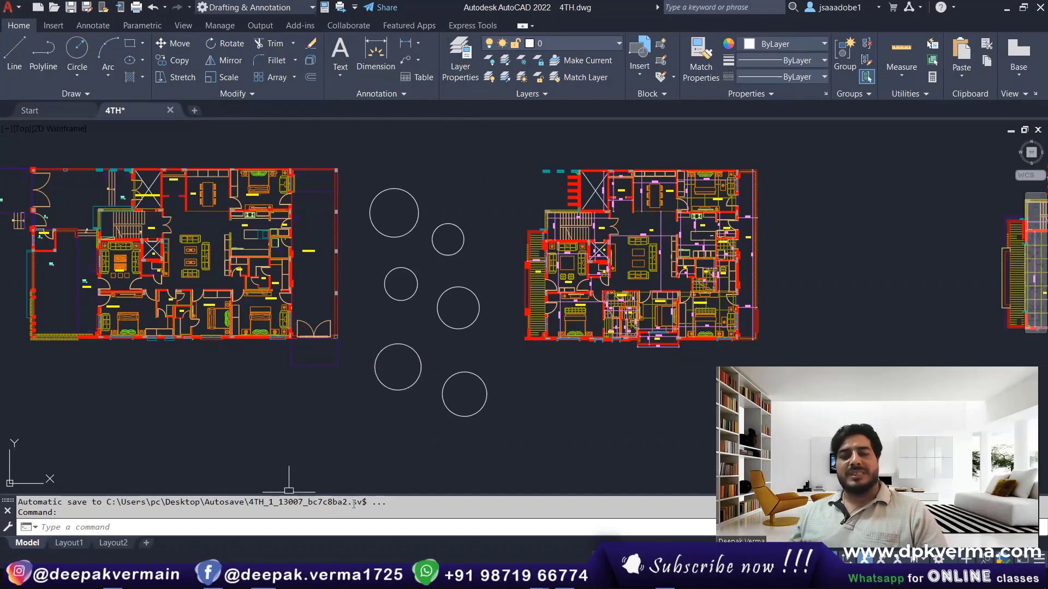
# - Review the enlarged command history to confirm the automatic save happened
pyautogui.hotkey('ctrl', 'F2')
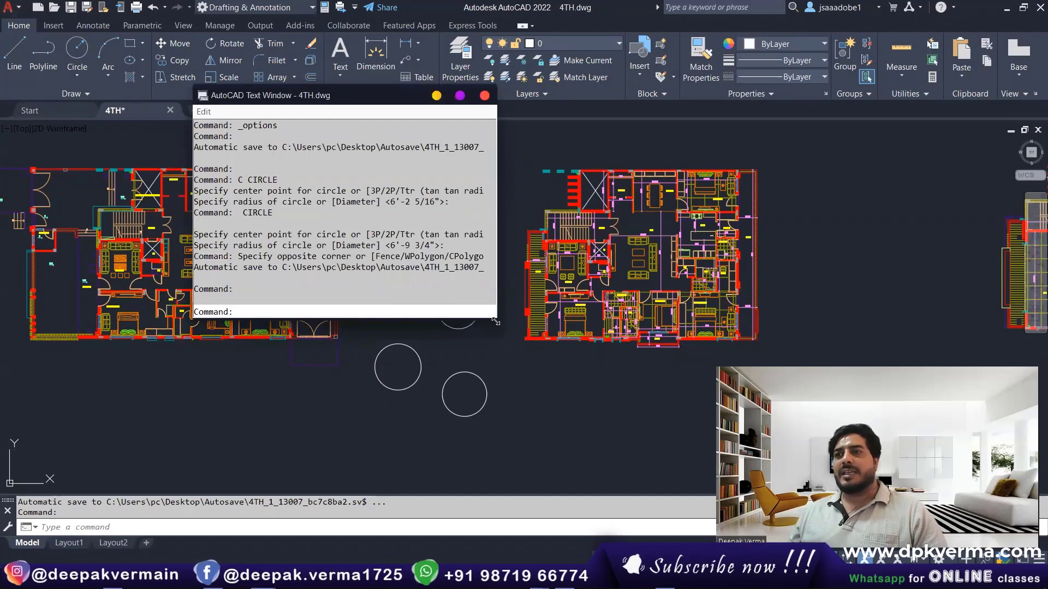
pyautogui.moveTo(496, 322); pyautogui.dragTo(713, 446)
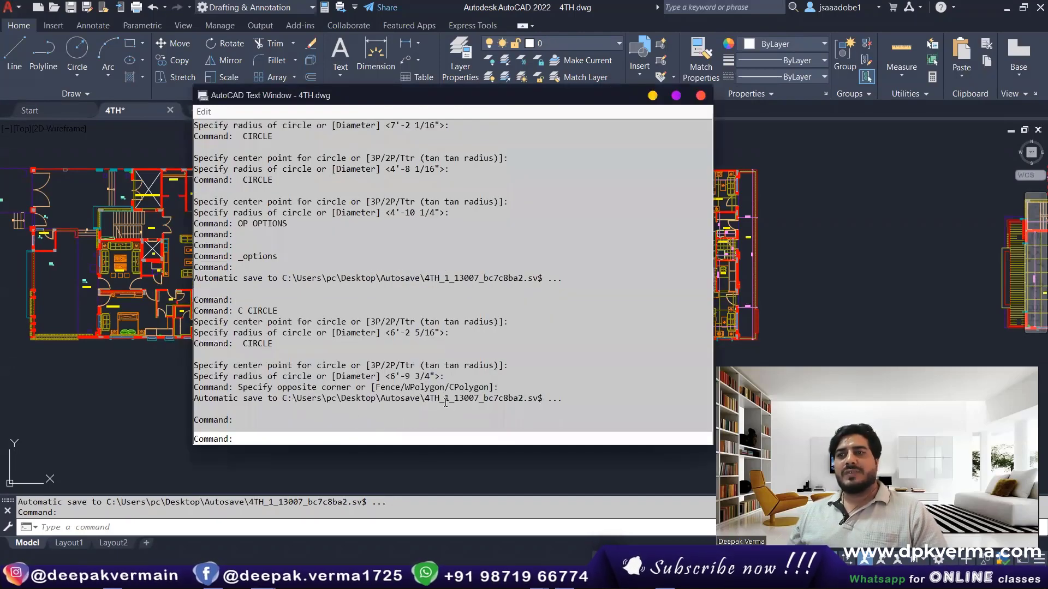
pyautogui.click(701, 95)
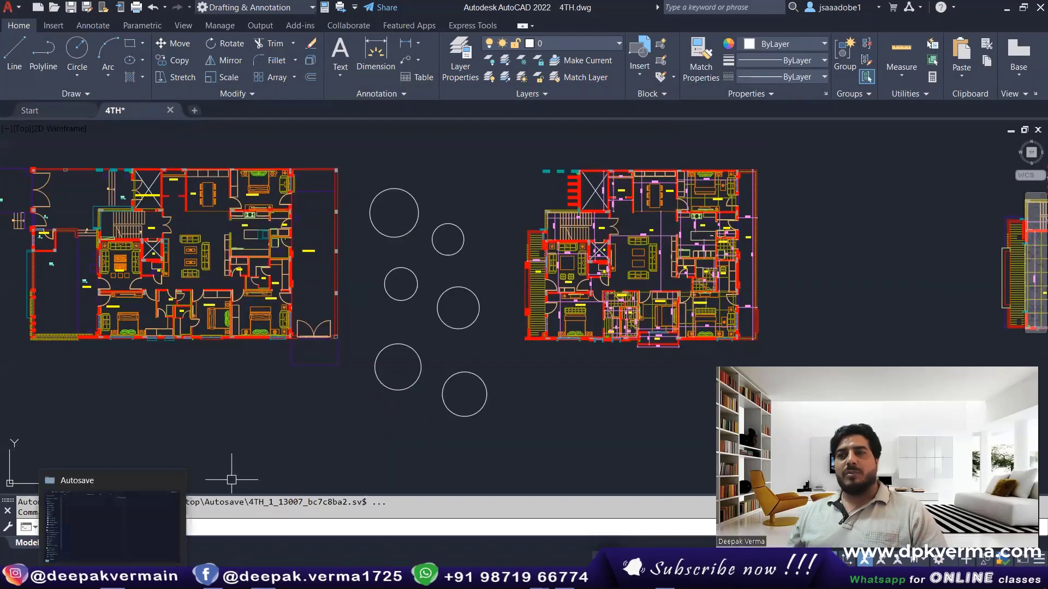
# - Crossing-select the six circles between the plans and erase them with E
pyautogui.click(503, 159)
pyautogui.click(355, 435)
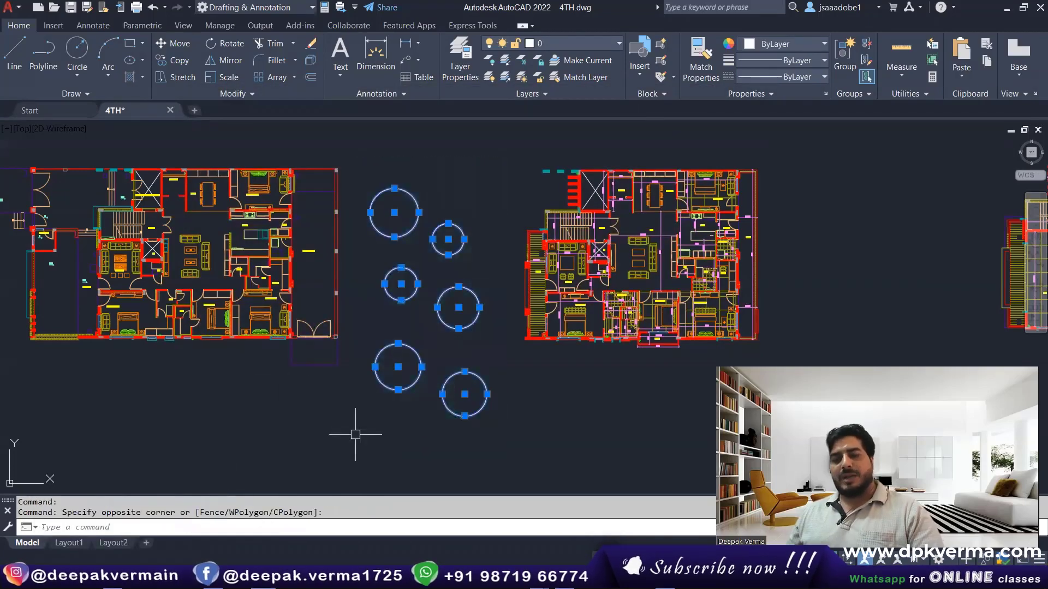
pyautogui.write('e')
pyautogui.press('Return')
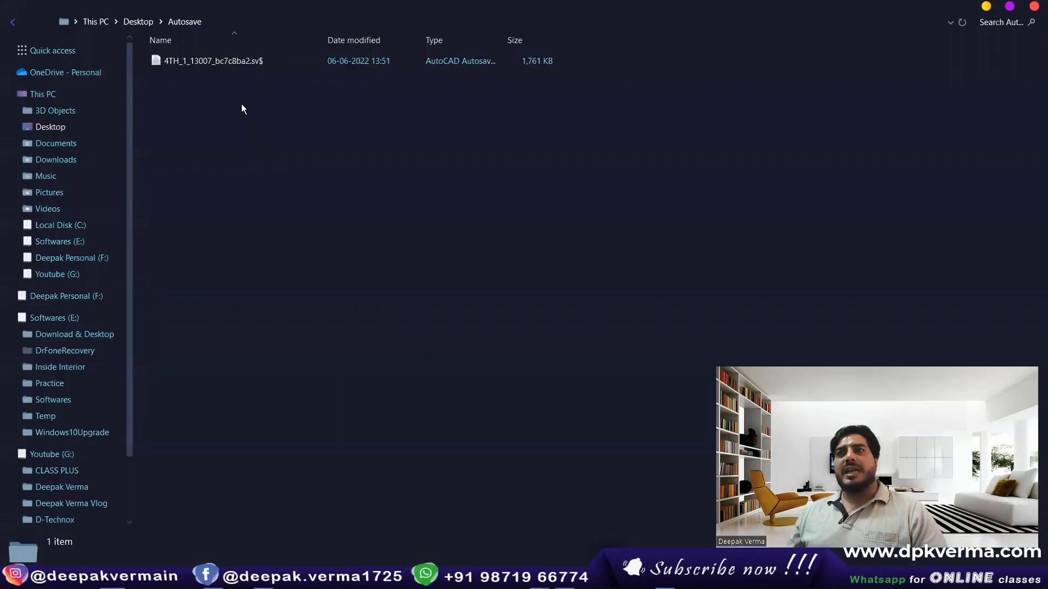
# - Select the 4TH_1_13007_bc7c8ba2.sv$ autosave file in the Autosave folder
pyautogui.rightClick(241, 104)
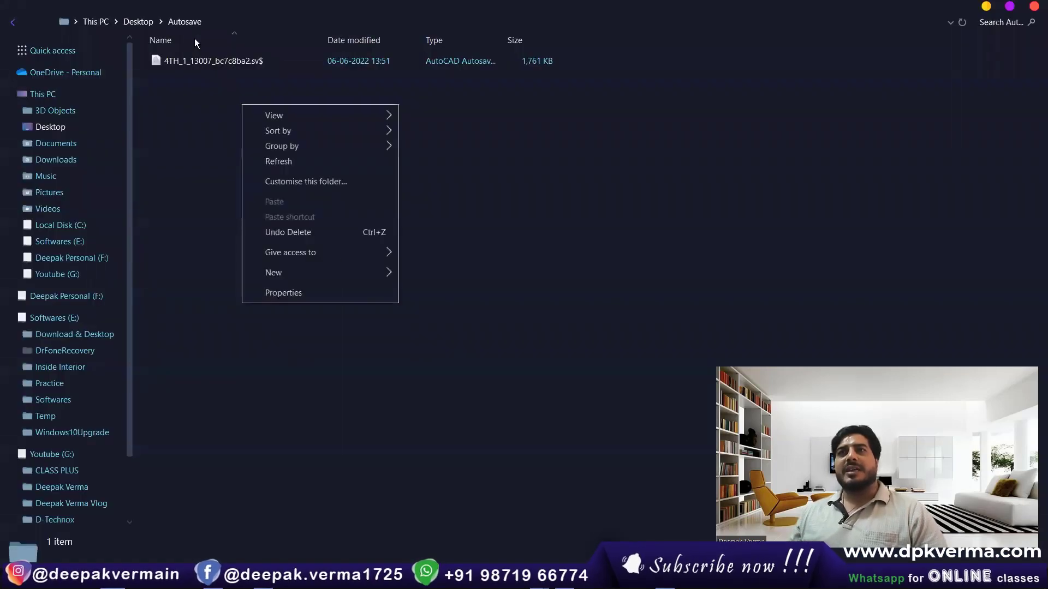
pyautogui.click(194, 65)
pyautogui.rightClick(236, 90)
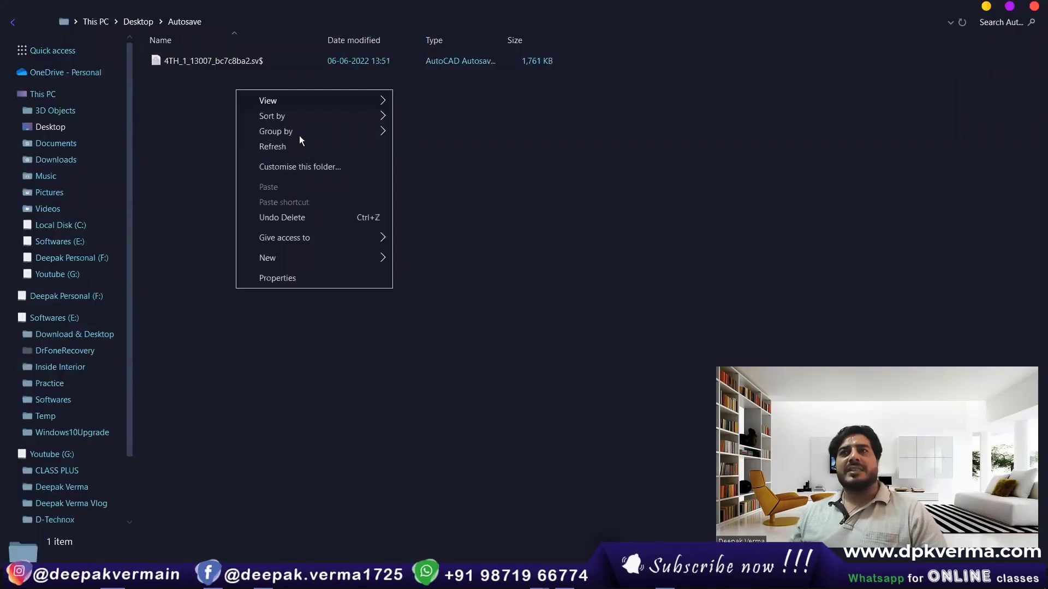
pyautogui.click(279, 149)
pyautogui.click(253, 64)
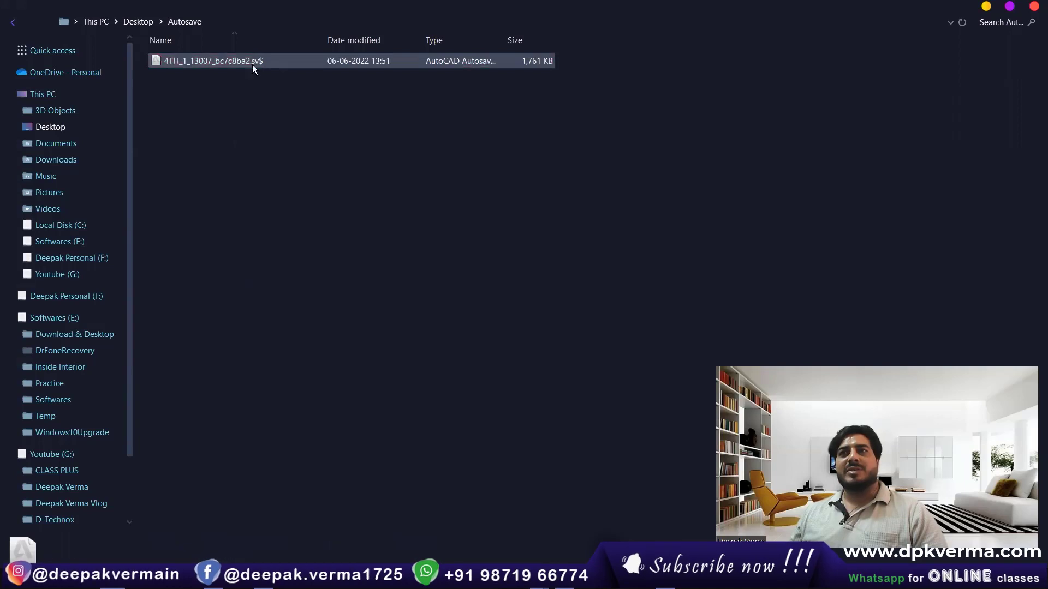
# - Change the file's extension from sv$ to DWG and open the renamed drawing
pyautogui.click(252, 64)
pyautogui.moveTo(252, 60); pyautogui.dragTo(270, 61)
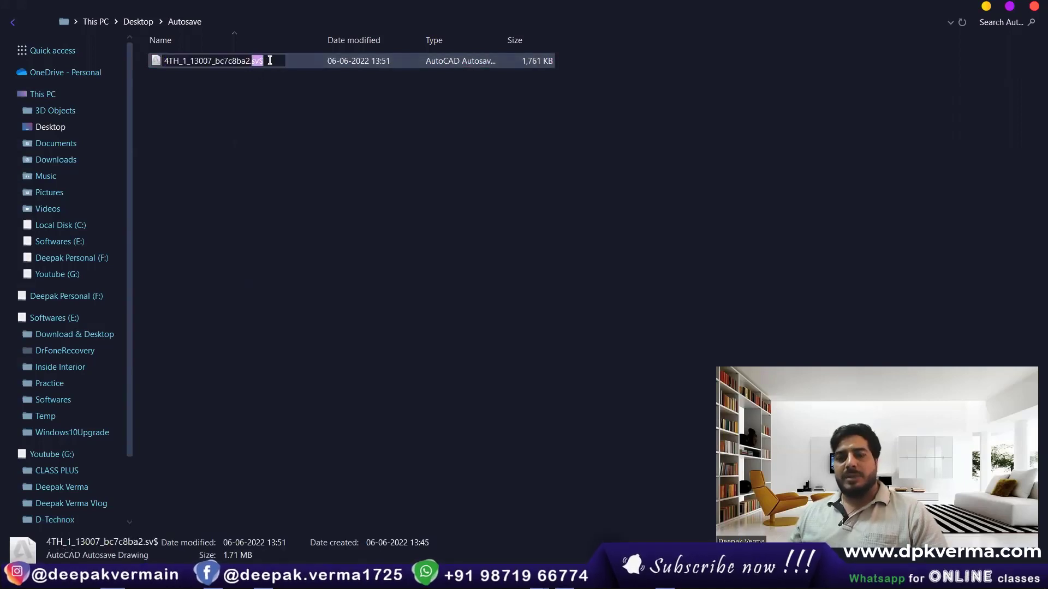
pyautogui.write('DW')
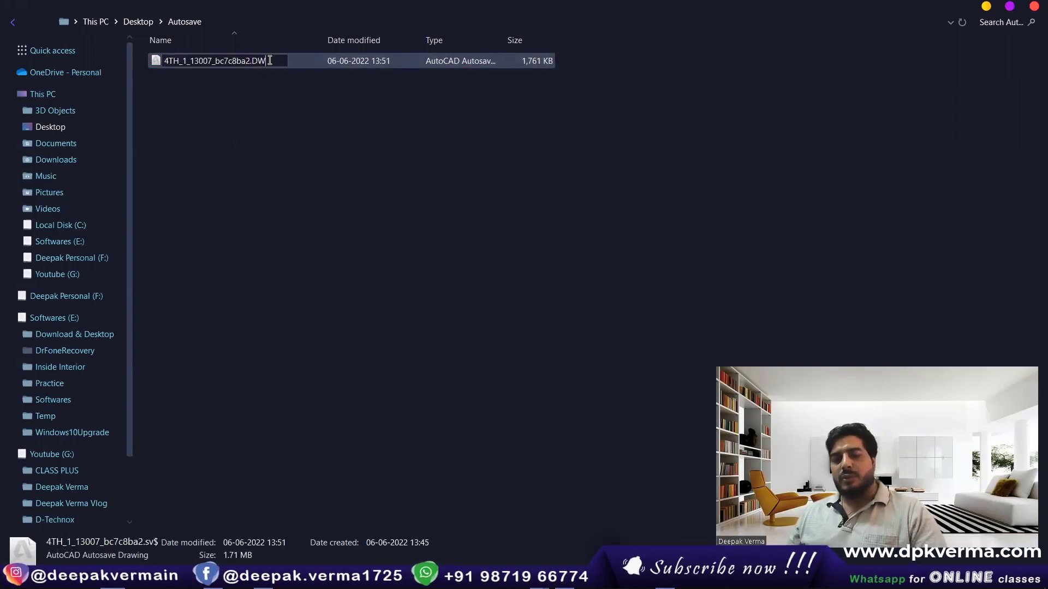
pyautogui.write('G')
pyautogui.press('Return')
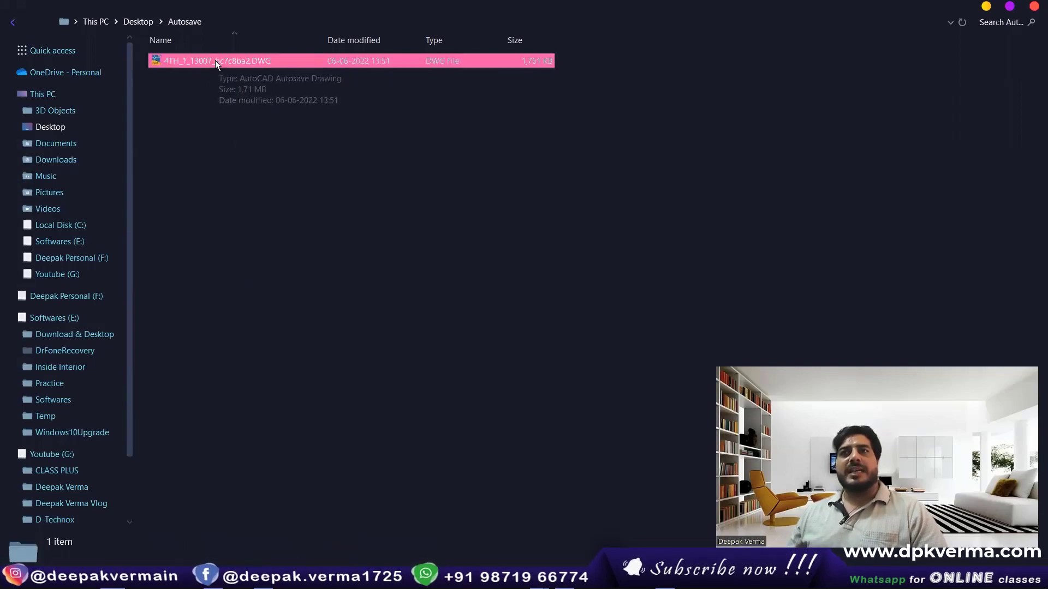
pyautogui.hotkey('alt', 'Tab')
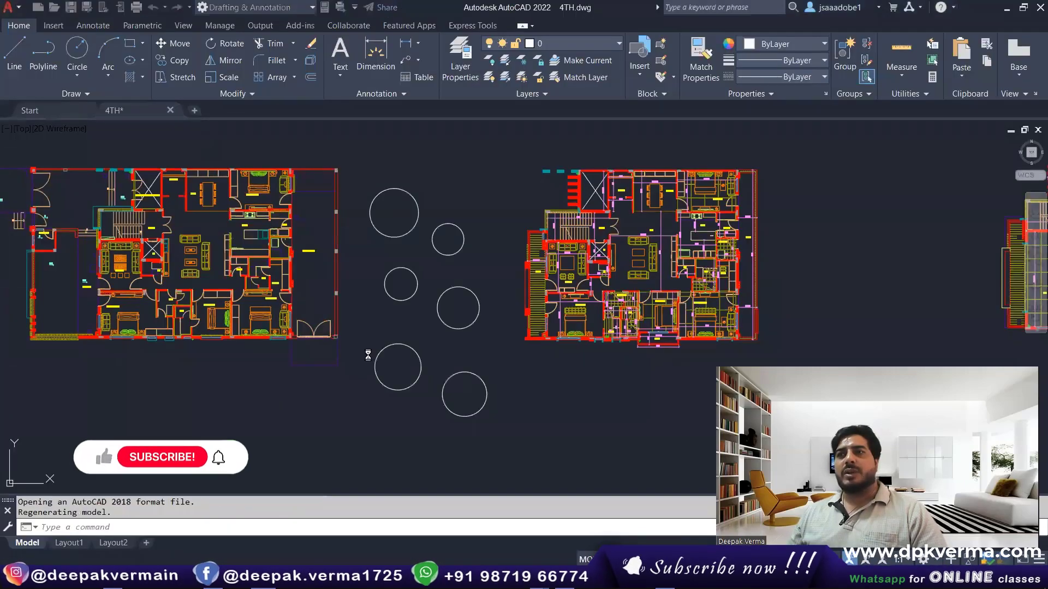
# - Pan the recovered 4TH_1_13007_bc7c8ba2.DWG drawing to check the six circles are intact
pyautogui.moveTo(439, 254); pyautogui.dragTo(433, 264, button='middle')
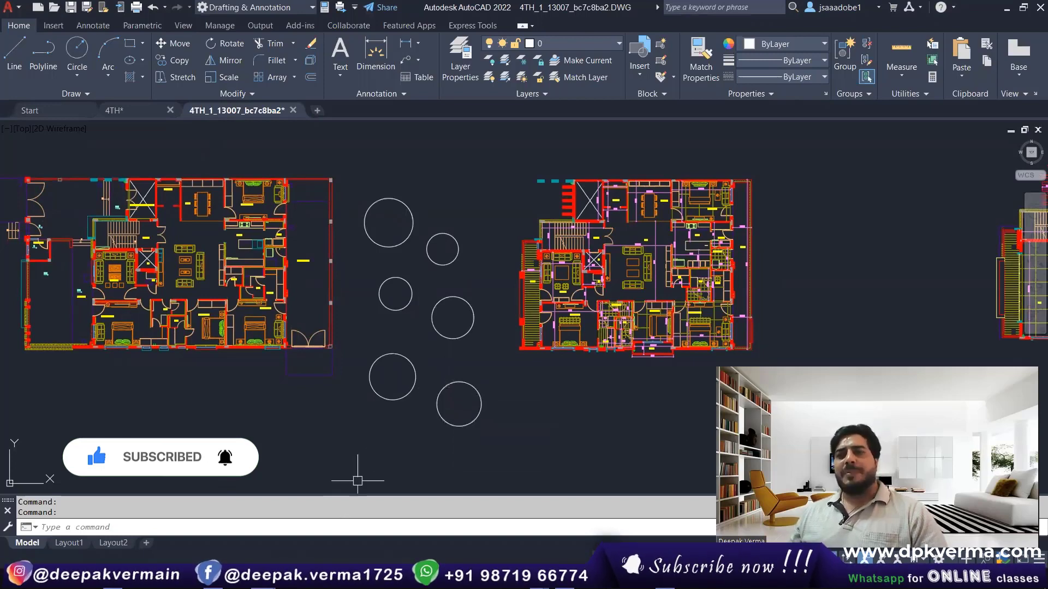
pyautogui.write('op')
pyautogui.press('Return')
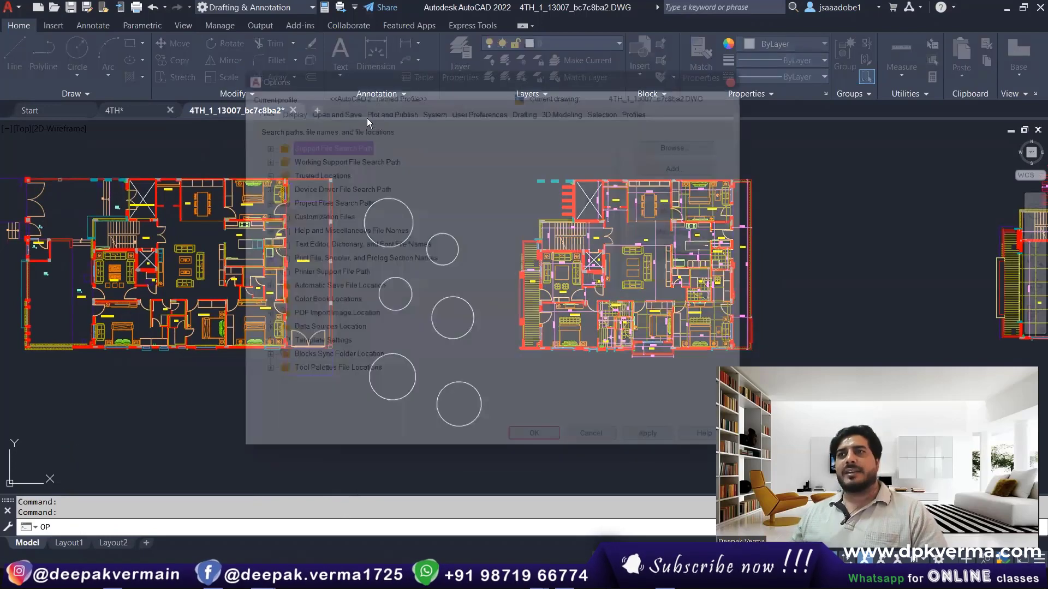
pyautogui.click(333, 110)
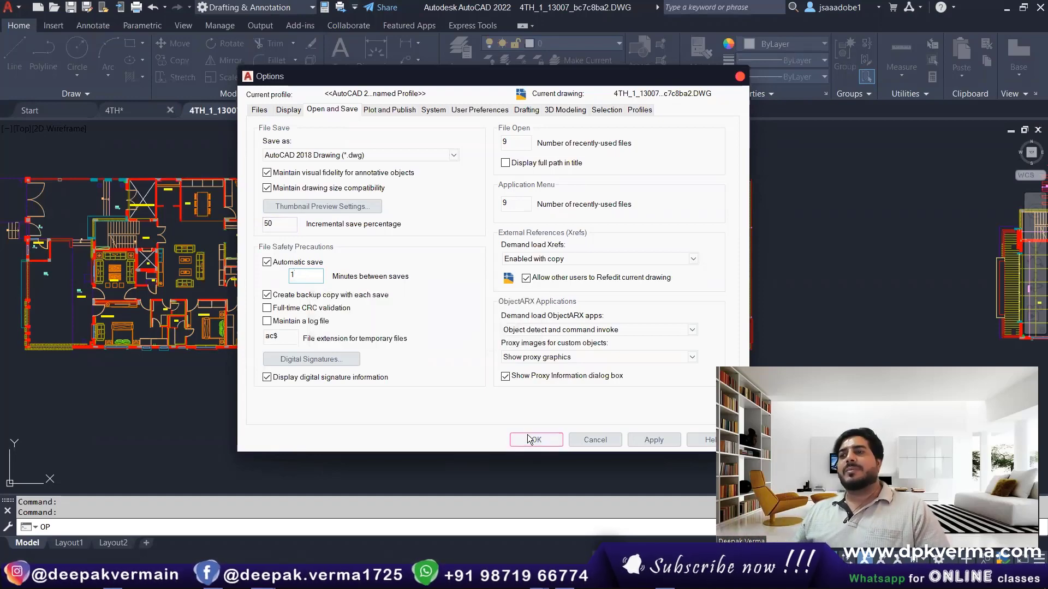
pyautogui.click(537, 440)
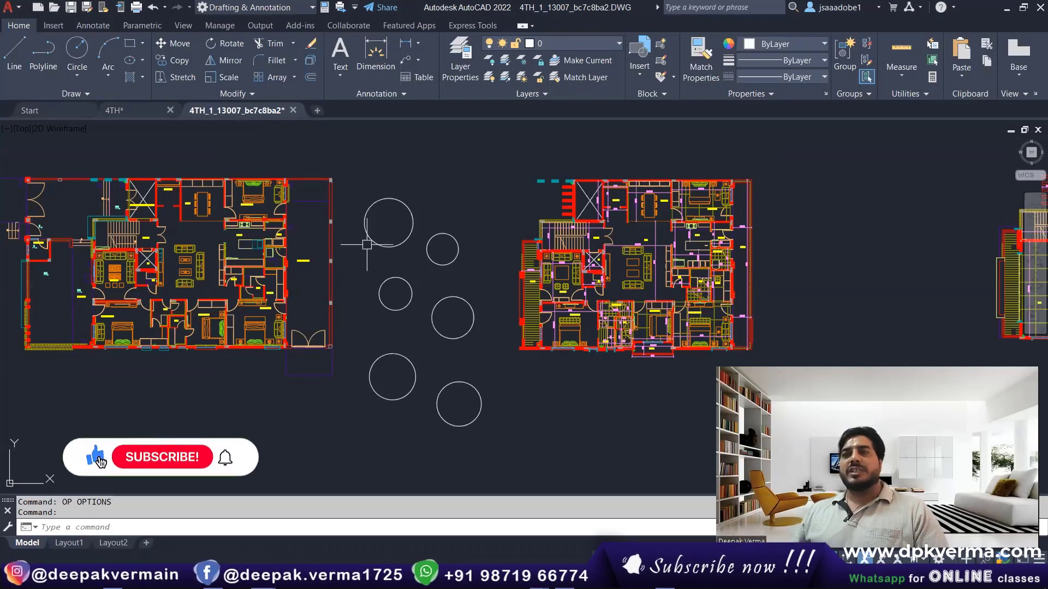
pyautogui.moveTo(363, 245); pyautogui.dragTo(376, 247, button='middle')
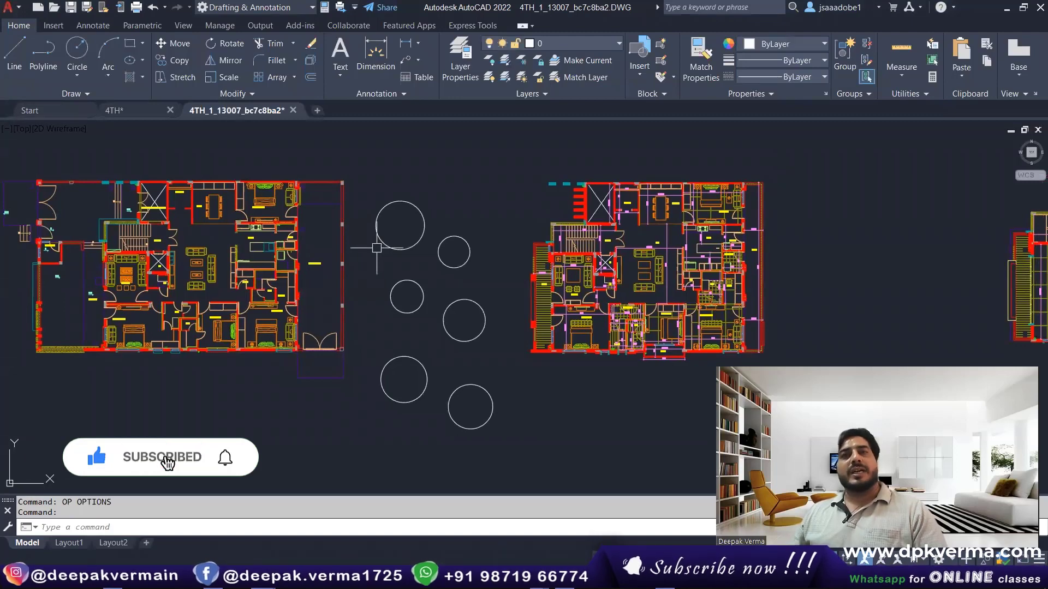